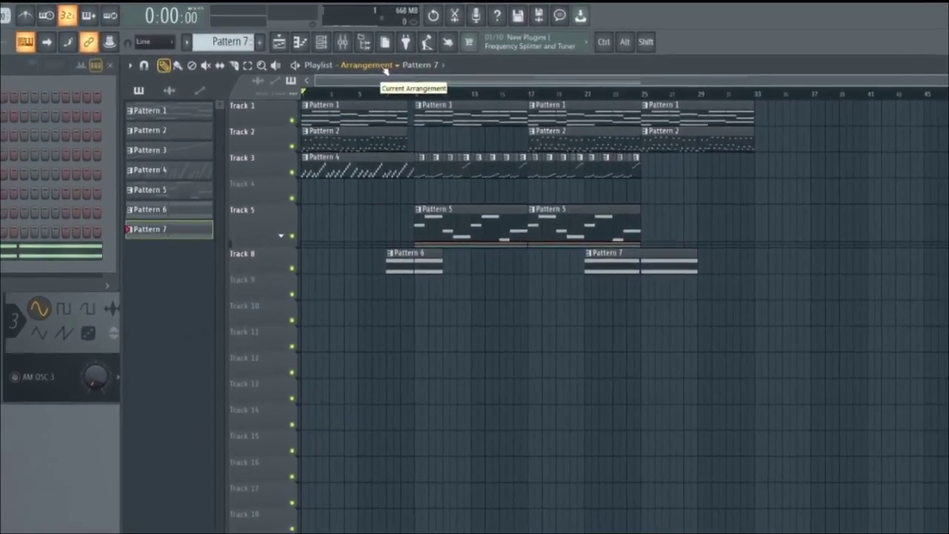
Step: Clone the current playlist arrangement and name the copy "short version"
{"action": "left_click", "coordinate": [510, 47]}
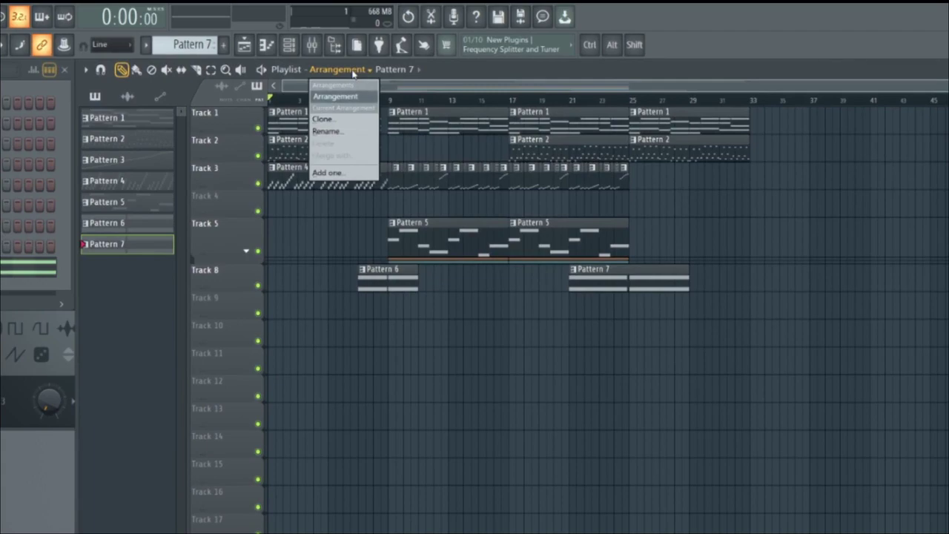
{"action": "left_click", "coordinate": [337, 121]}
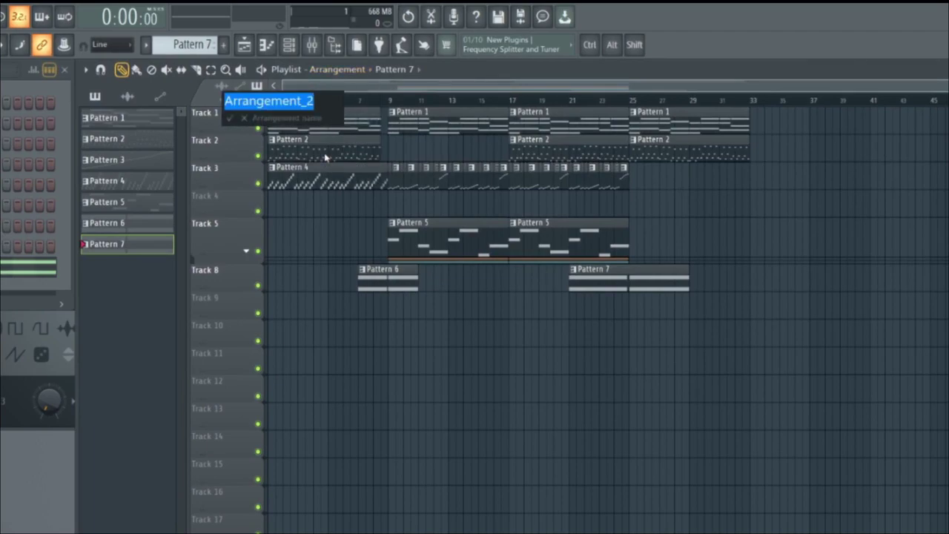
{"action": "type", "text": "short version"}
{"action": "key", "text": "Return"}
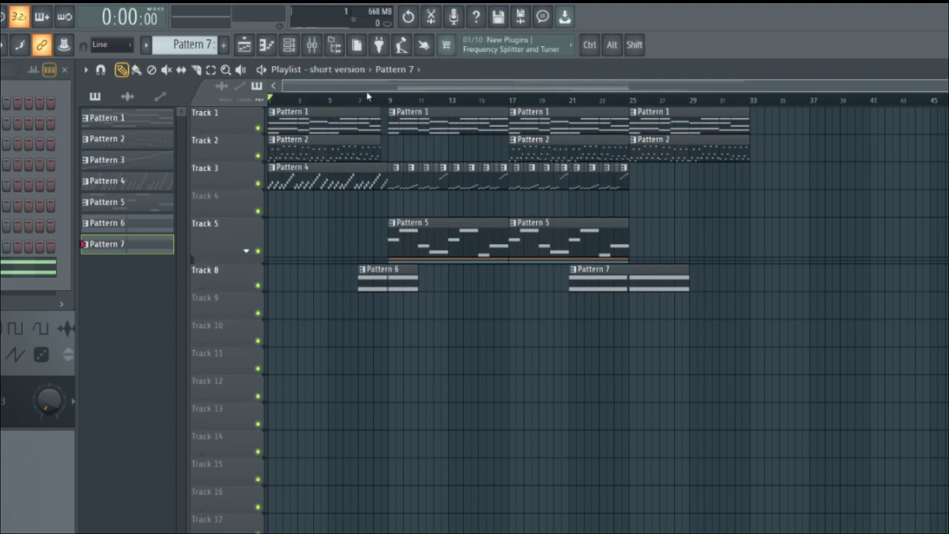
Step: Switch between the original arrangement and the short version to compare them, ending on the short version
{"action": "left_click", "coordinate": [356, 70]}
{"action": "left_click", "coordinate": [339, 98]}
{"action": "left_click", "coordinate": [339, 70]}
{"action": "left_click", "coordinate": [337, 99]}
{"action": "left_click", "coordinate": [345, 71]}
{"action": "left_click", "coordinate": [346, 108]}
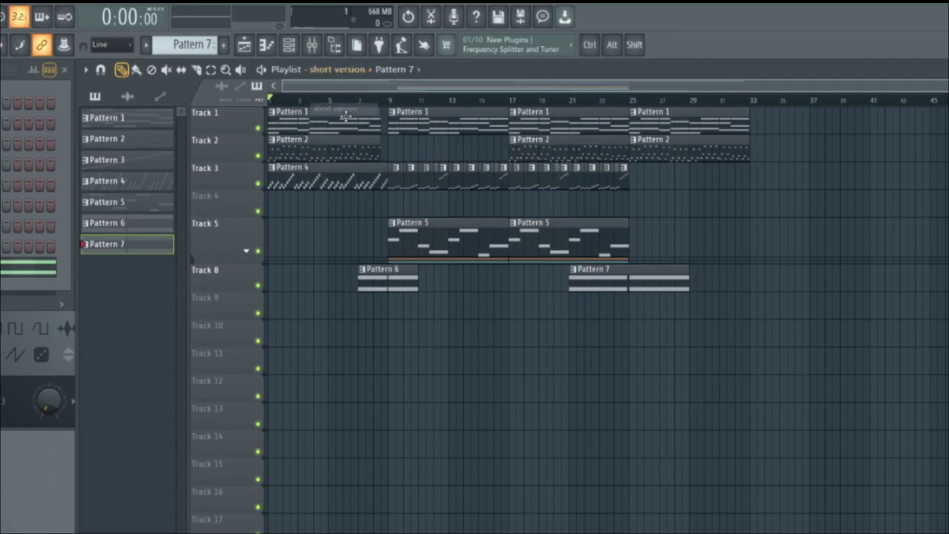
Step: Add a time marker named "Intro" at bar 1 of the playlist
{"action": "left_click", "coordinate": [85, 69]}
{"action": "mouse_move", "coordinate": [121, 111]}
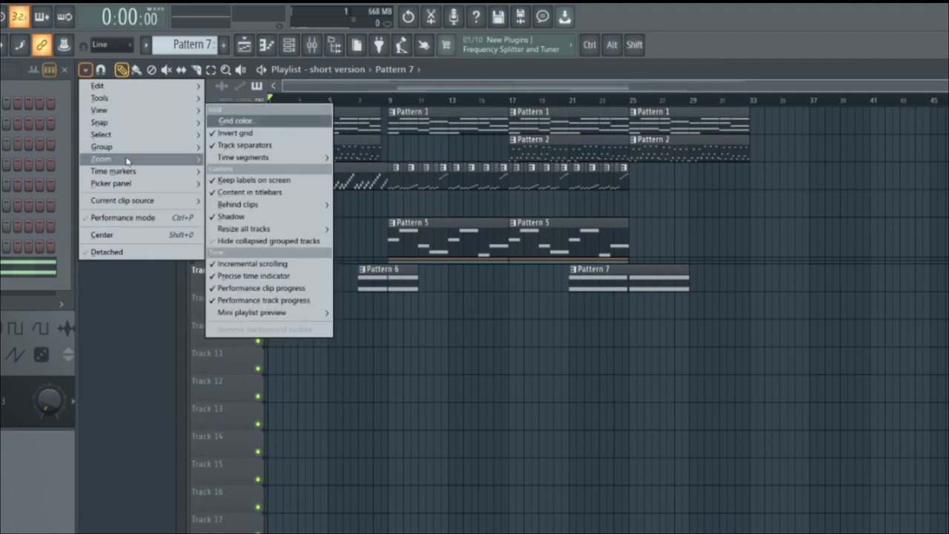
{"action": "mouse_move", "coordinate": [119, 172]}
{"action": "left_click", "coordinate": [278, 176]}
{"action": "type", "text": "Intro"}
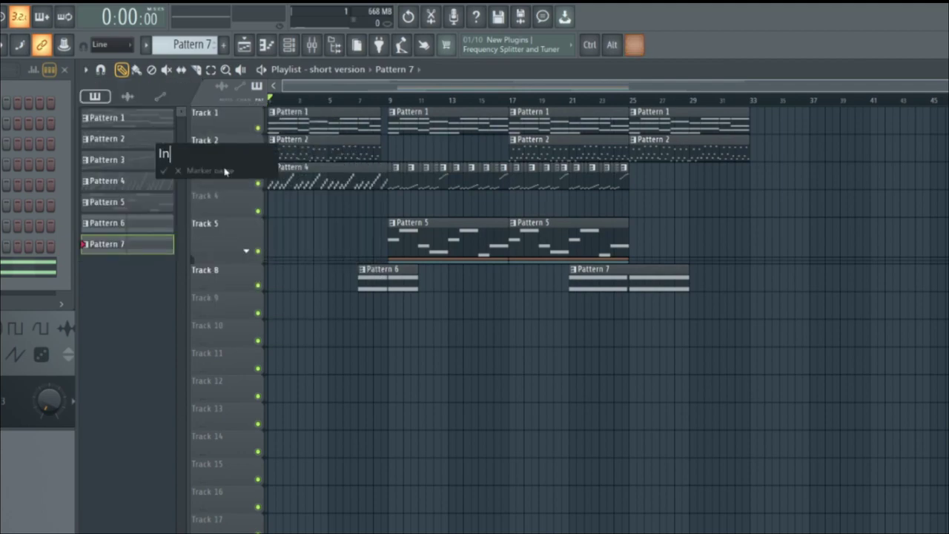
{"action": "key", "text": "Return"}
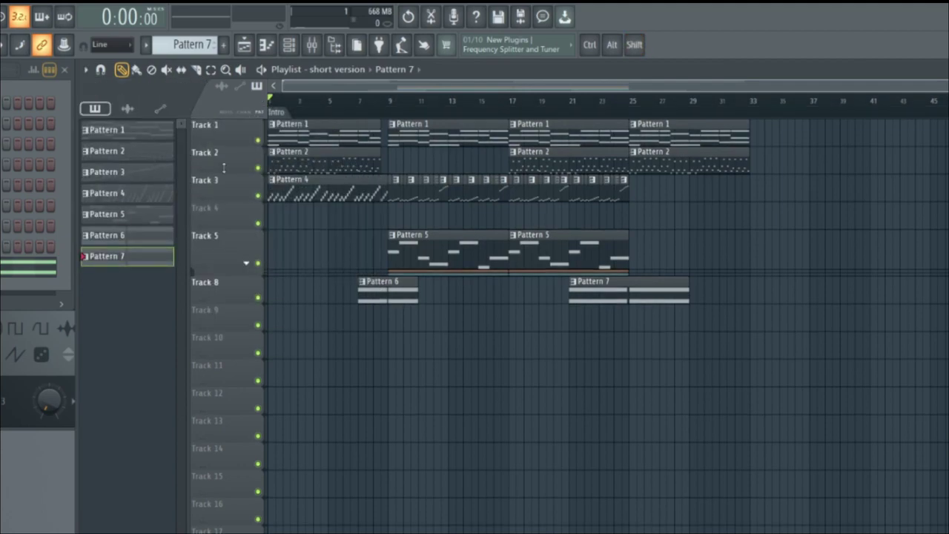
Step: Add a time marker named "drop" at bar 9 of the playlist
{"action": "right_click", "coordinate": [393, 113]}
{"action": "left_click", "coordinate": [415, 118]}
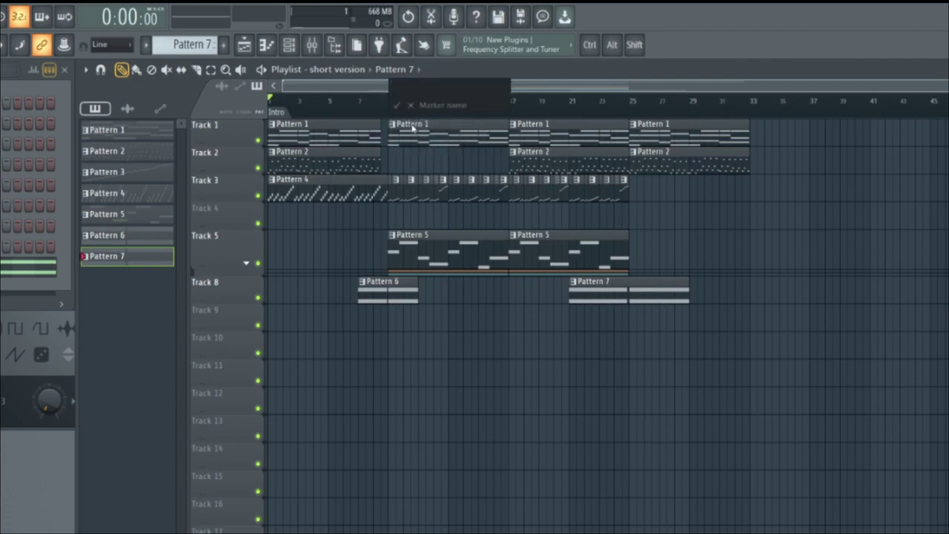
{"action": "type", "text": "drop"}
{"action": "key", "text": "Return"}
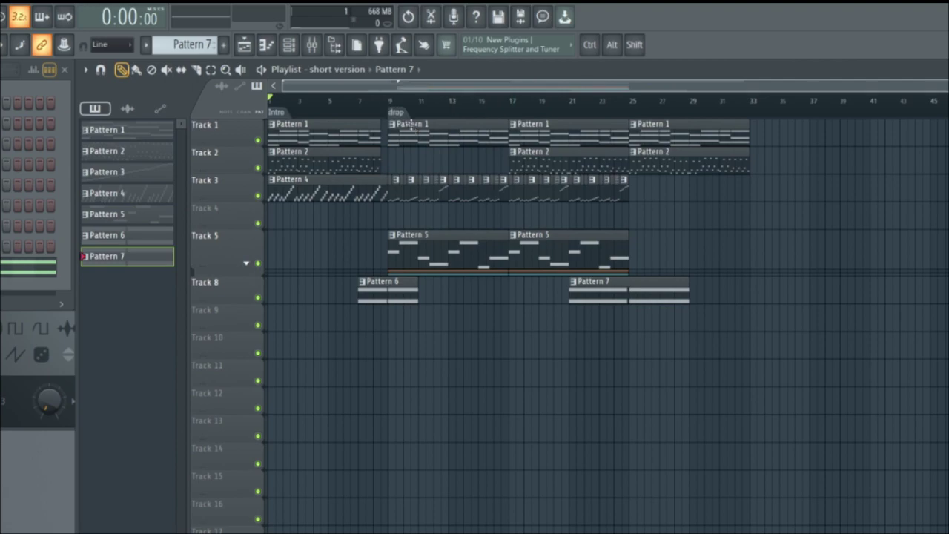
Step: Add a time marker named "end" at bar 25 of the playlist
{"action": "right_click", "coordinate": [646, 107]}
{"action": "left_click", "coordinate": [649, 122]}
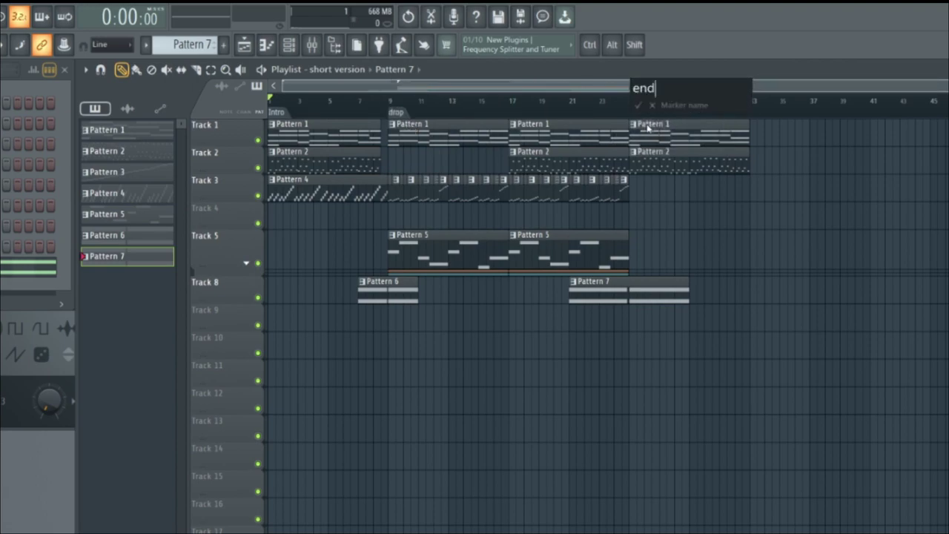
{"action": "type", "text": "end"}
{"action": "key", "text": "Return"}
Step: Place the playhead at bar 9, select the whole drop section by its marker, and clear the selection
{"action": "left_click", "coordinate": [492, 107]}
{"action": "left_click", "coordinate": [373, 107]}
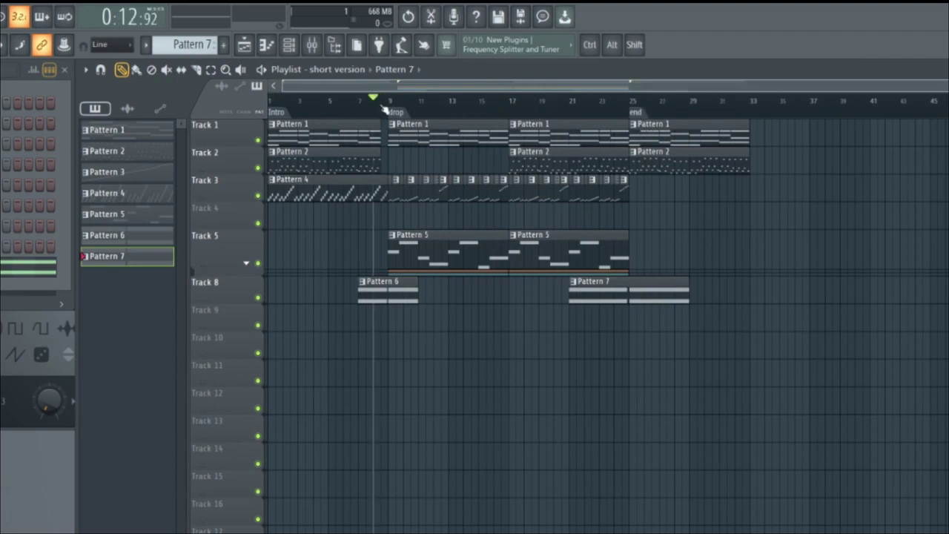
{"action": "left_click", "coordinate": [392, 107]}
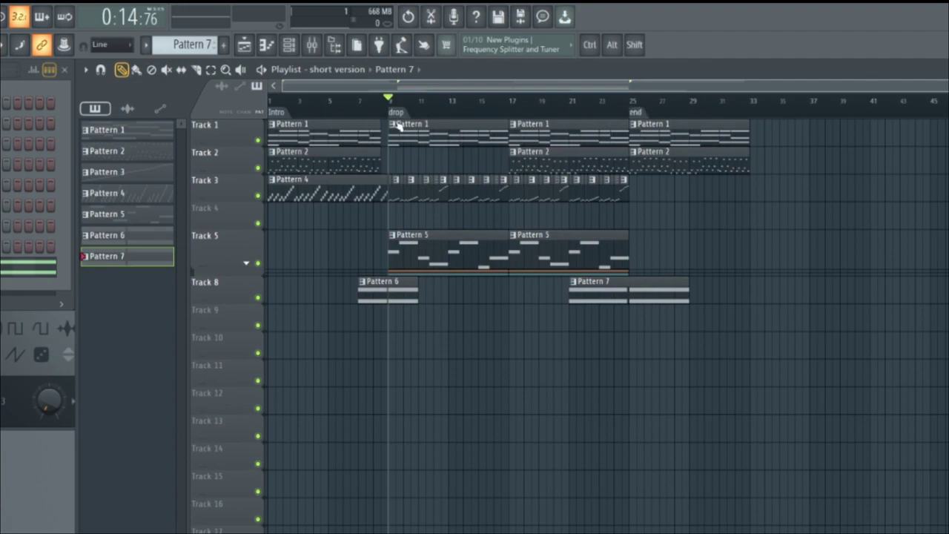
{"action": "double_click", "coordinate": [394, 112]}
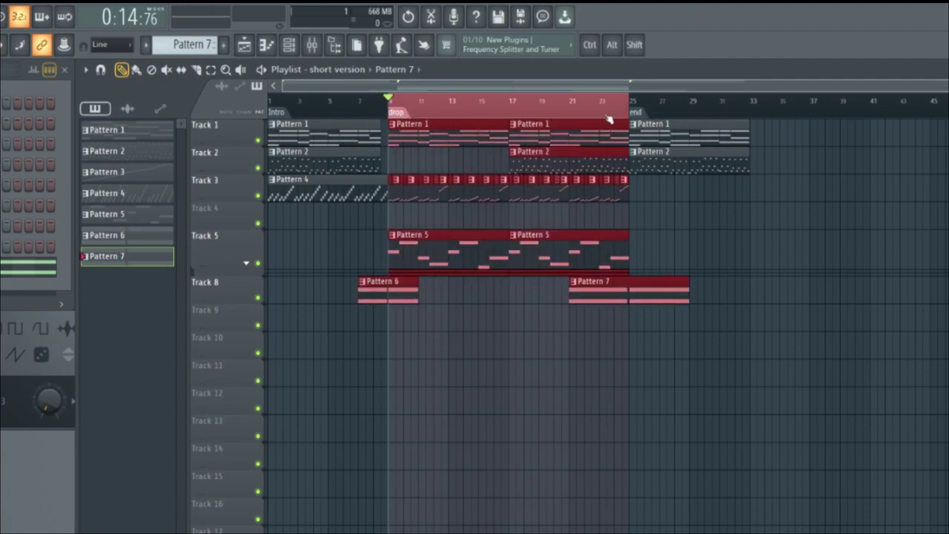
{"action": "mouse_move", "coordinate": [400, 136]}
{"action": "left_mouse_down"}
{"action": "mouse_move", "coordinate": [409, 136]}
{"action": "mouse_move", "coordinate": [401, 136]}
{"action": "left_mouse_up"}
{"action": "left_click", "coordinate": [401, 135]}
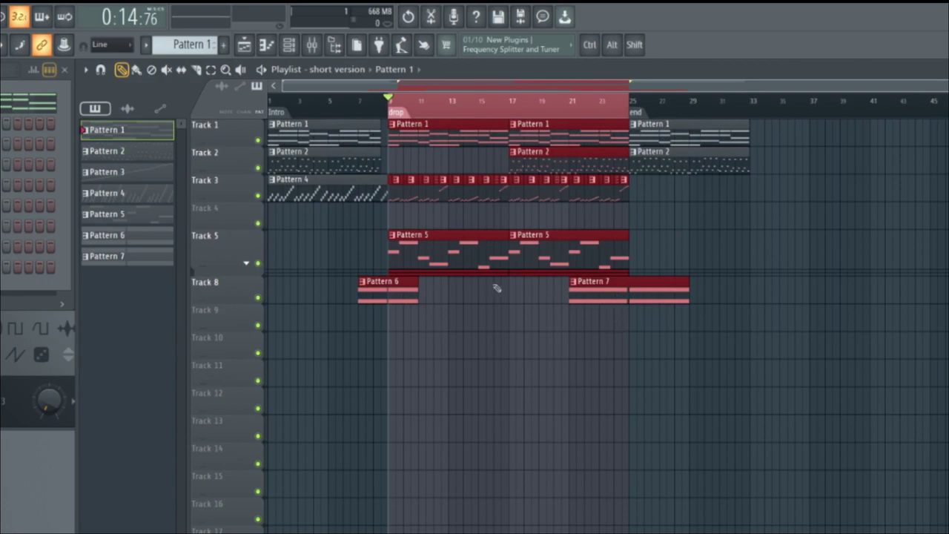
{"action": "mouse_move", "coordinate": [415, 141]}
{"action": "left_mouse_down"}
{"action": "mouse_move", "coordinate": [497, 140]}
{"action": "mouse_move", "coordinate": [412, 140]}
{"action": "left_mouse_up"}
{"action": "left_click", "coordinate": [410, 112]}
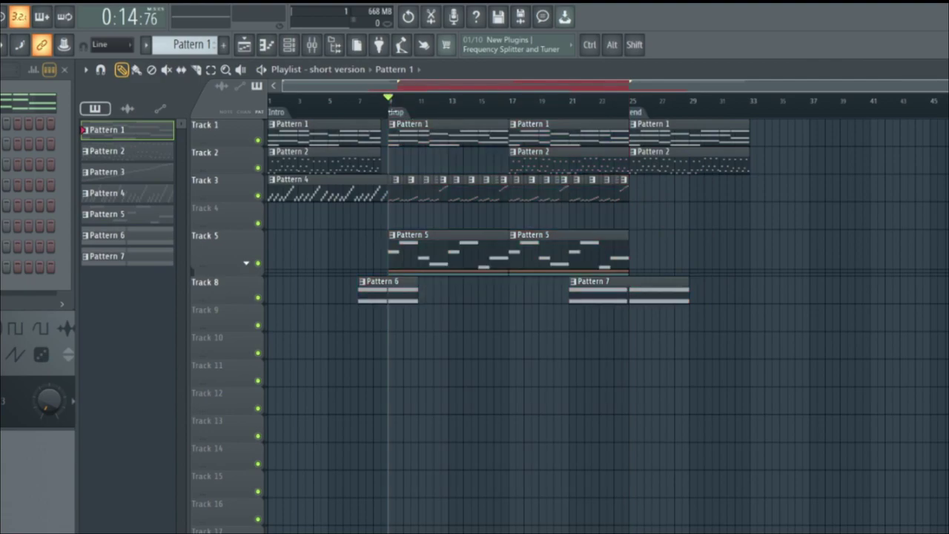
Step: Select the drop section and then the Intro section by their time markers
{"action": "double_click", "coordinate": [404, 116]}
{"action": "mouse_move", "coordinate": [424, 190]}
{"action": "left_mouse_down"}
{"action": "mouse_move", "coordinate": [488, 186]}
{"action": "mouse_move", "coordinate": [411, 187]}
{"action": "mouse_move", "coordinate": [419, 183]}
{"action": "left_mouse_up"}
{"action": "double_click", "coordinate": [285, 116]}
{"action": "mouse_move", "coordinate": [313, 187]}
{"action": "left_mouse_down"}
{"action": "mouse_move", "coordinate": [342, 181]}
{"action": "mouse_move", "coordinate": [313, 181]}
{"action": "left_mouse_up"}
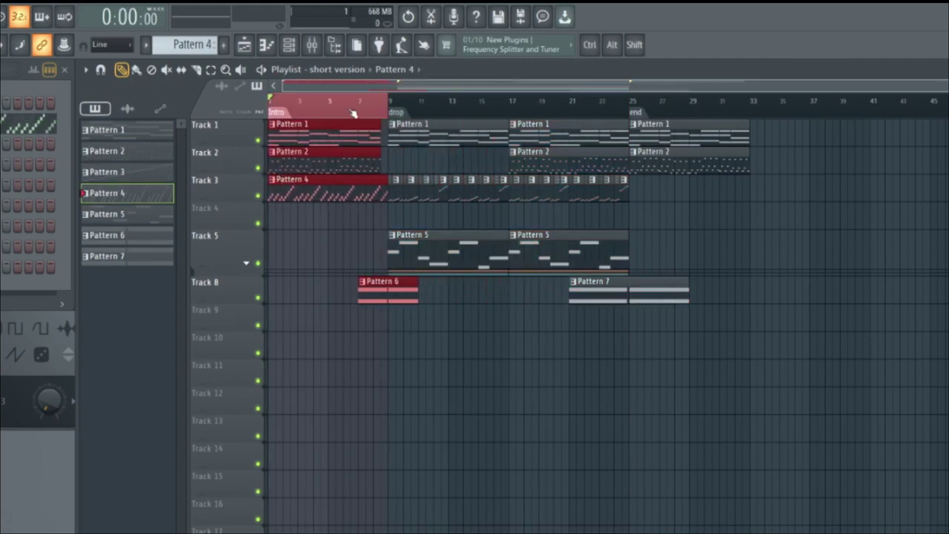
Step: Slice the playlist clips vertically across the tracks at bars 9, 25, 21 and 13
{"action": "right_click", "coordinate": [393, 329]}
{"action": "key", "text": "e"}
{"action": "key", "text": "shift"}
{"action": "left_click_drag", "start_coordinate": [393, 312], "coordinate": [391, 88]}
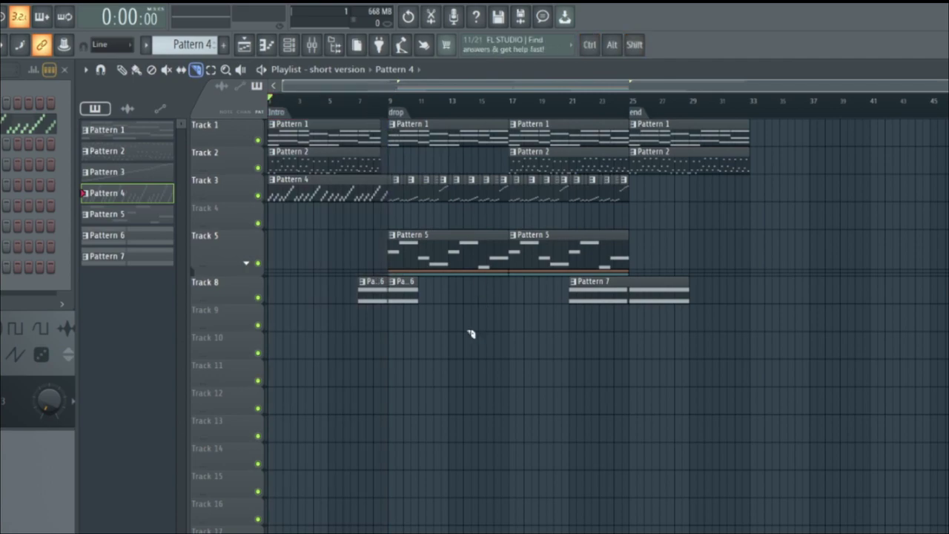
{"action": "left_click_drag", "start_coordinate": [526, 361], "coordinate": [635, 96]}
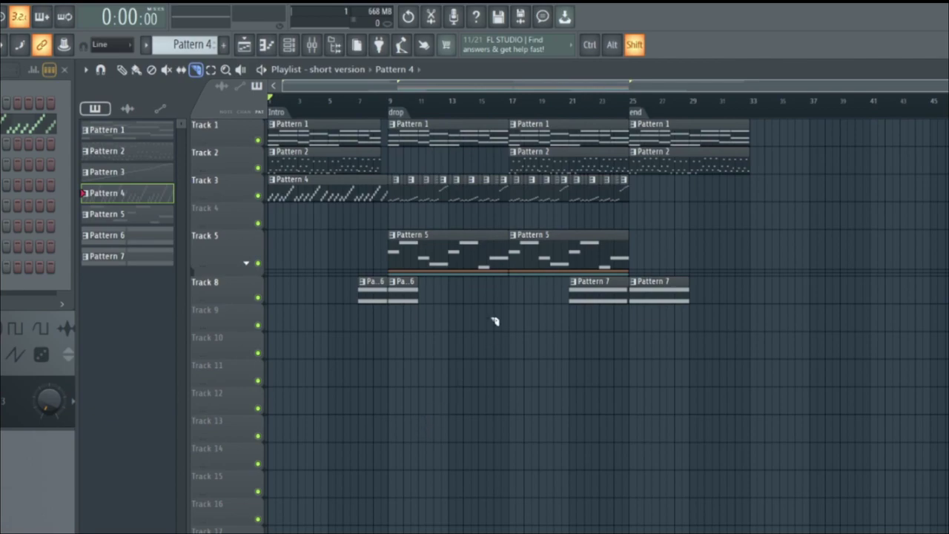
{"action": "left_click_drag", "start_coordinate": [570, 361], "coordinate": [576, 87]}
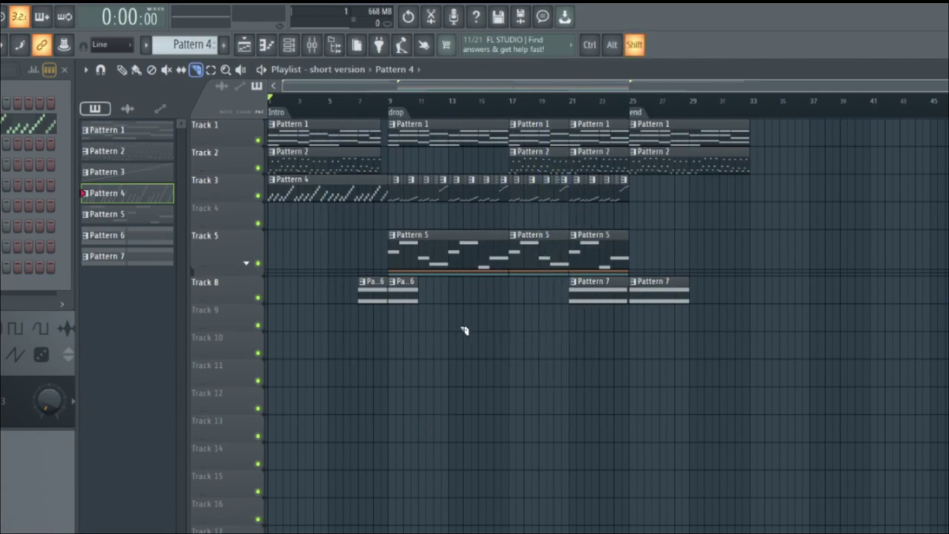
{"action": "left_click_drag", "start_coordinate": [443, 332], "coordinate": [447, 137]}
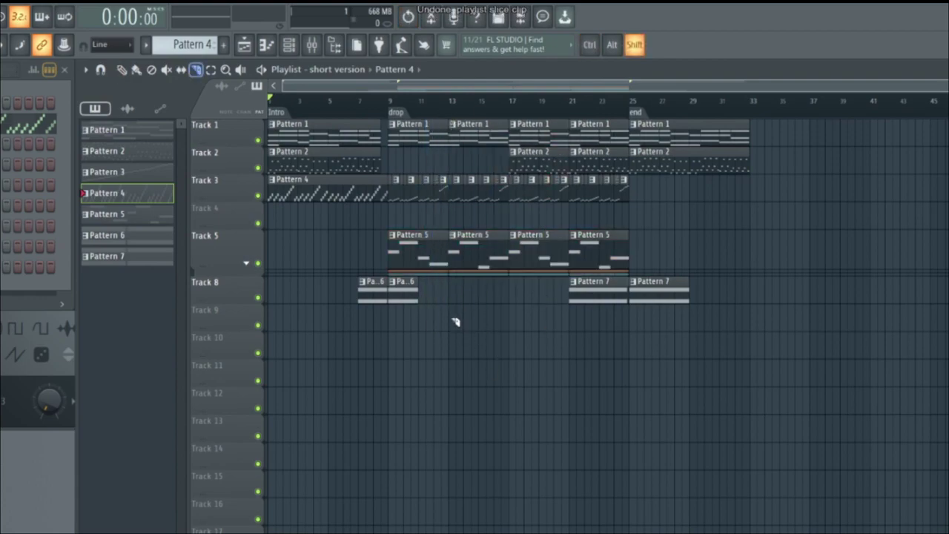
{"action": "key", "text": "t"}
{"action": "scroll", "coordinate": [512, 324], "scroll_direction": "up", "scroll_amount": 2}
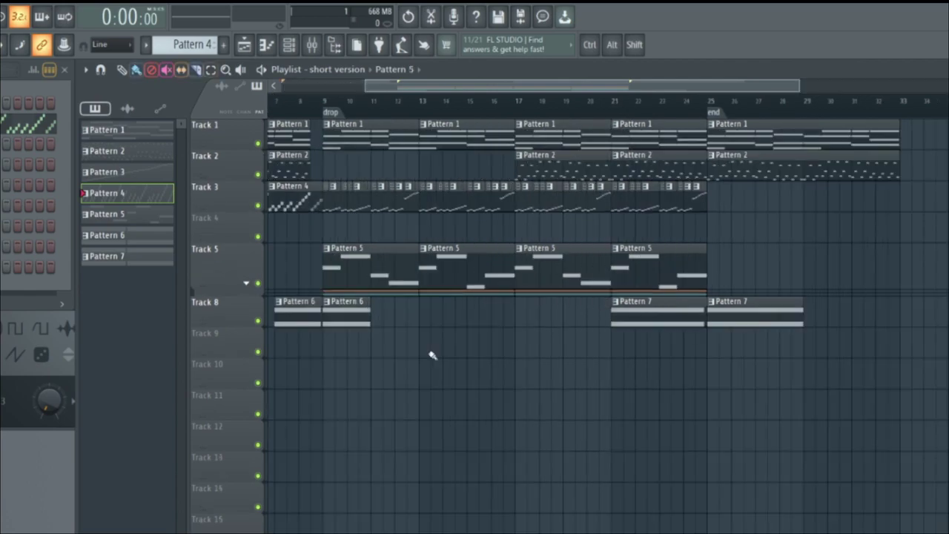
{"action": "key", "text": "c"}
{"action": "key", "text": "e"}
{"action": "key", "text": "z"}
{"action": "key", "text": "y"}
{"action": "key", "text": "p"}
{"action": "key", "text": "b"}
{"action": "key", "text": "d"}
{"action": "key", "text": "p"}
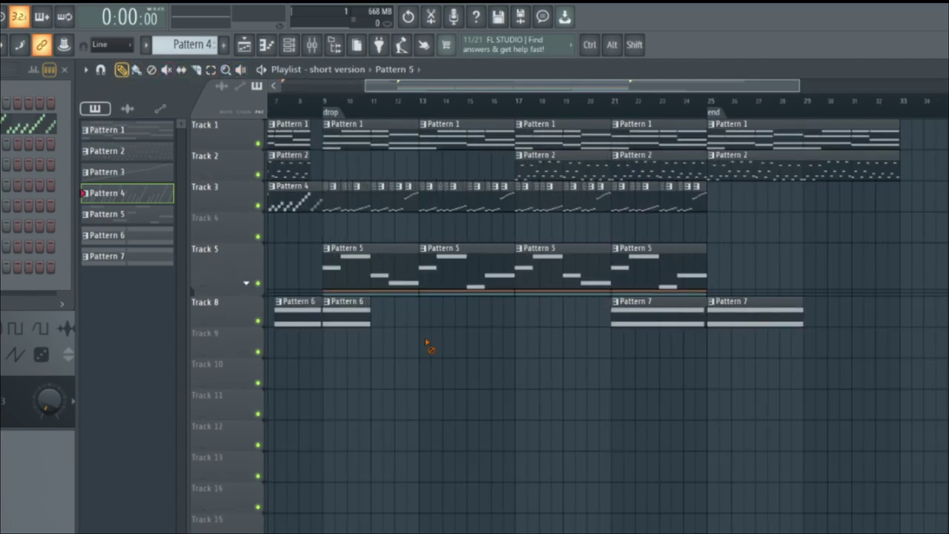
{"action": "key", "text": "c"}
{"action": "key", "text": "e"}
{"action": "key", "text": "z"}
{"action": "key", "text": "c"}
{"action": "key", "text": "z"}
{"action": "key", "text": "c"}
{"action": "left_click_drag", "start_coordinate": [429, 345], "coordinate": [422, 113]}
{"action": "left_click_drag", "start_coordinate": [600, 423], "coordinate": [616, 60]}
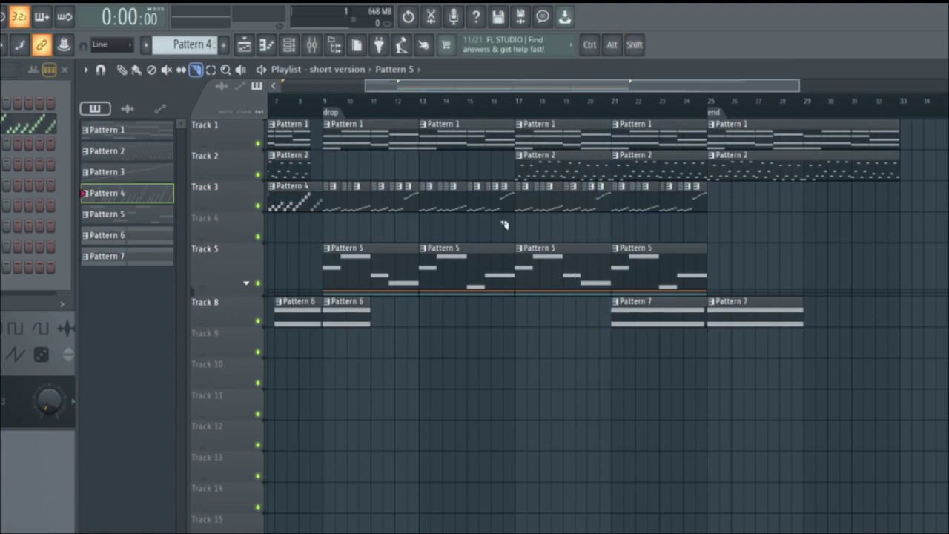
Step: Delete the clips between bars 13 and 21 on all tracks and close the gap by moving the following clips to bar 13
{"action": "key", "text": "p"}
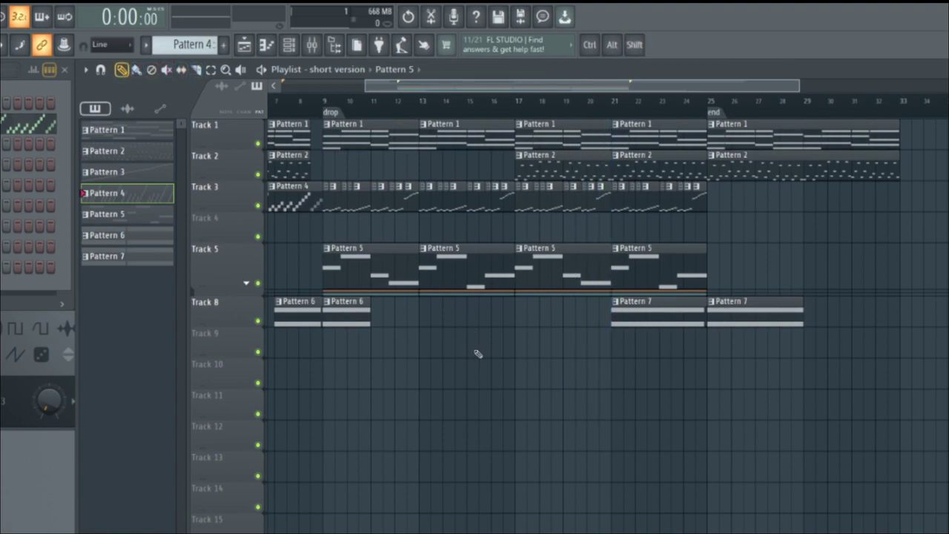
{"action": "key", "text": "ctrl"}
{"action": "left_click_drag", "start_coordinate": [588, 389], "coordinate": [507, 73]}
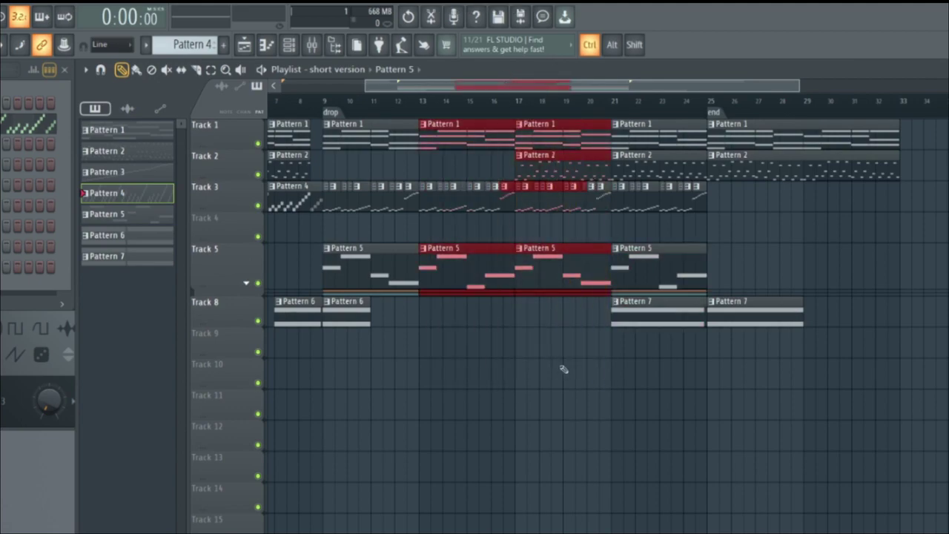
{"action": "left_click_drag", "start_coordinate": [605, 388], "coordinate": [430, 108]}
{"action": "key", "text": "Return"}
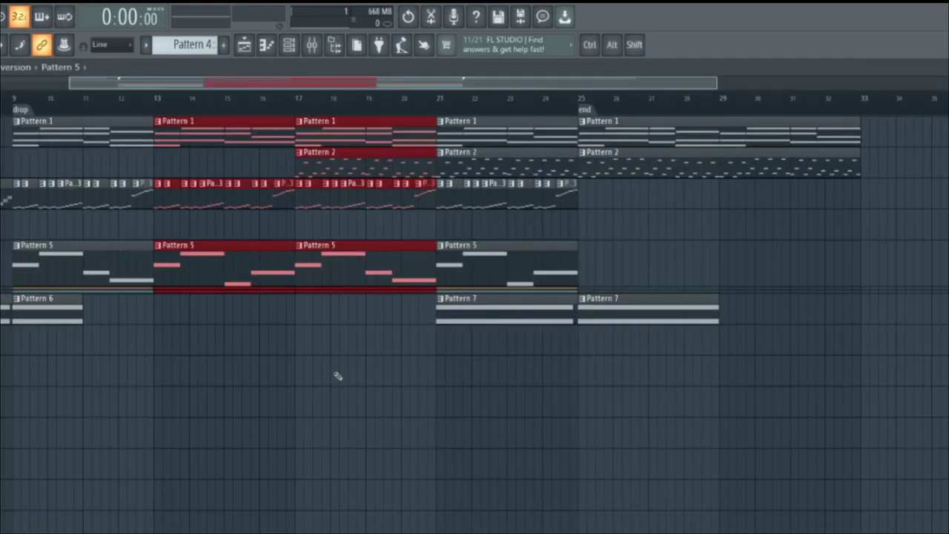
{"action": "key", "text": "Delete"}
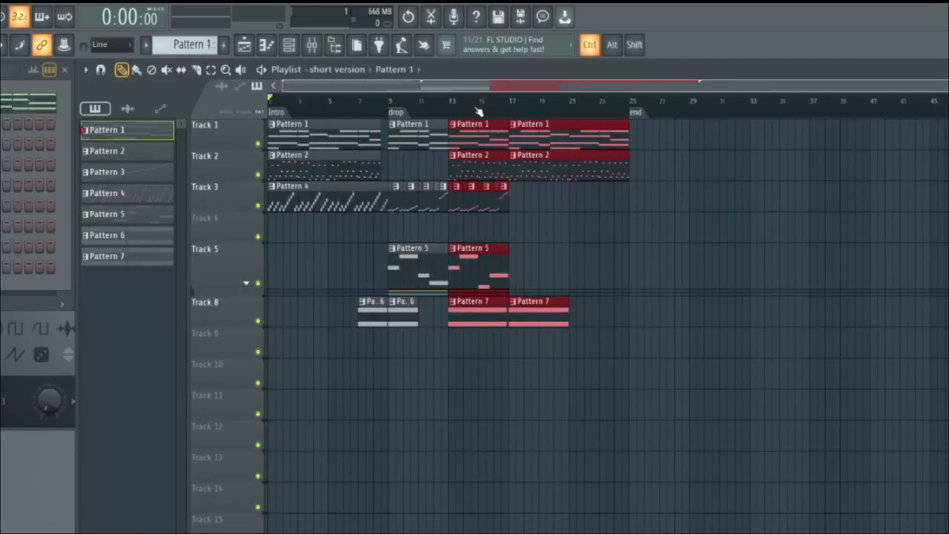
Step: Clear the clip selection and move the "end" marker to bar 17
{"action": "key", "text": "ctrl+d"}
{"action": "left_click_drag", "start_coordinate": [628, 112], "coordinate": [510, 112]}
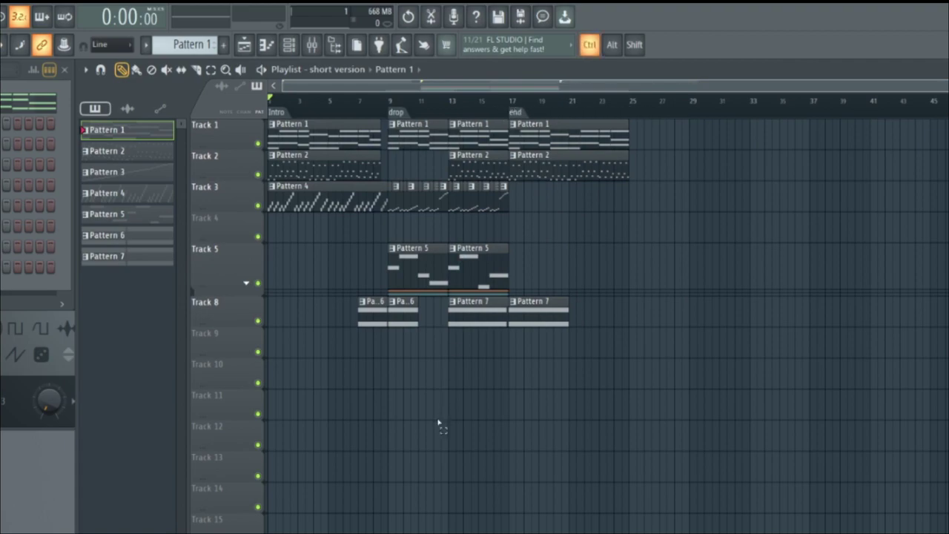
Step: Select the Intro section by its marker and delete all its clips before bar 9
{"action": "scroll", "coordinate": [299, 326], "scroll_direction": "up", "scroll_amount": 3}
{"action": "scroll", "coordinate": [387, 355], "scroll_direction": "down", "scroll_amount": 2}
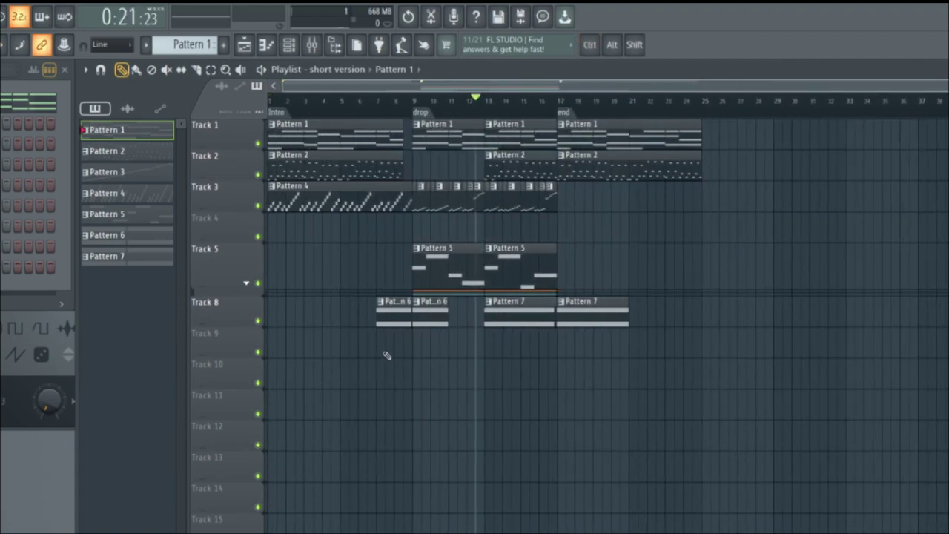
{"action": "left_click_drag", "start_coordinate": [403, 359], "coordinate": [303, 141]}
{"action": "left_click", "coordinate": [321, 333], "text": "ctrl"}
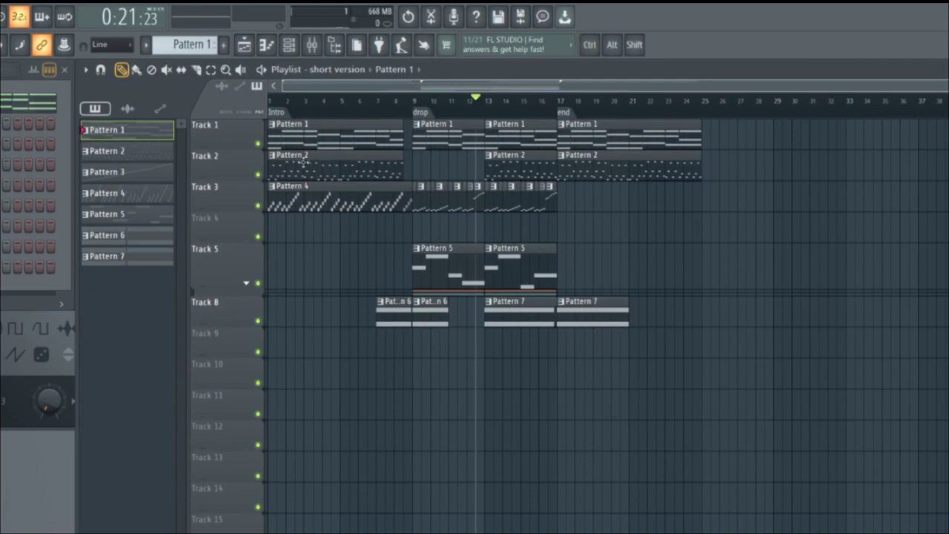
{"action": "double_click", "coordinate": [281, 112]}
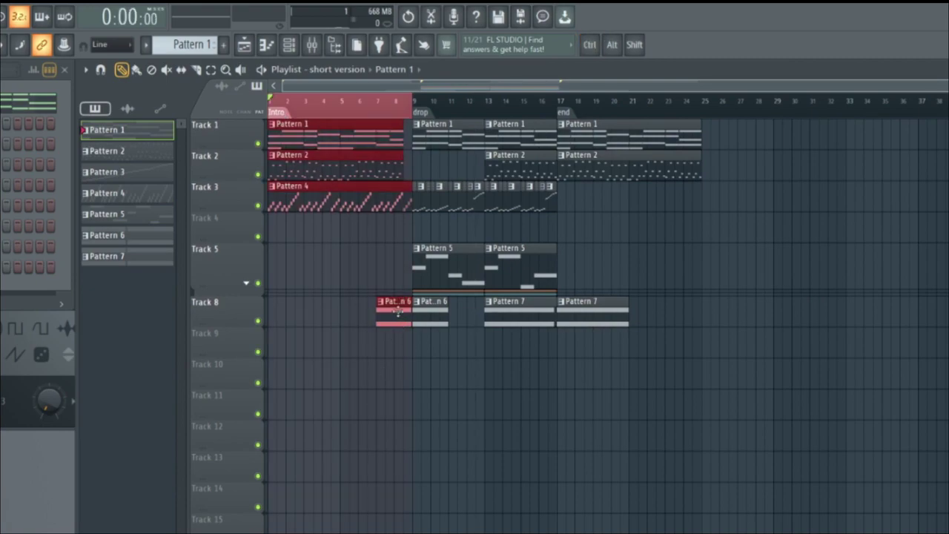
{"action": "scroll", "coordinate": [419, 352], "scroll_direction": "up", "scroll_amount": 3}
{"action": "scroll", "coordinate": [391, 334], "scroll_direction": "down", "scroll_amount": 3}
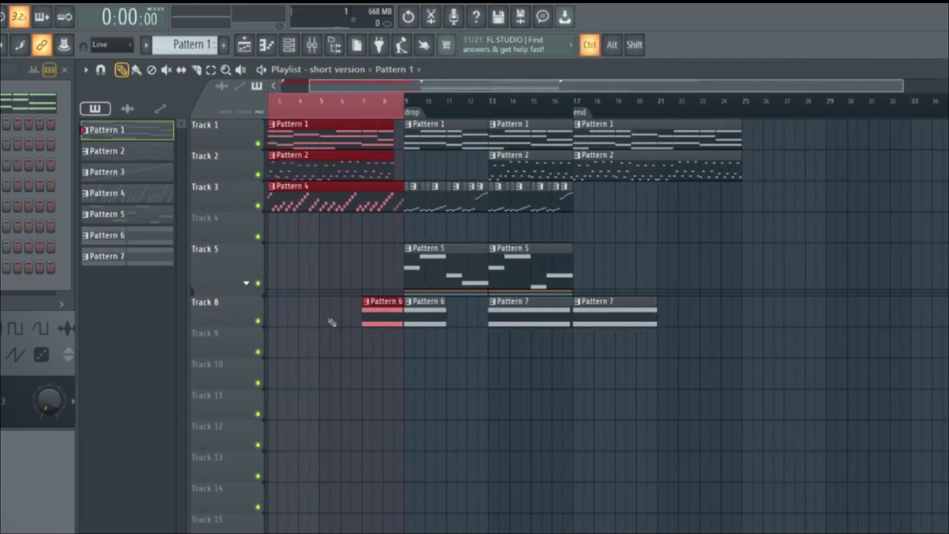
{"action": "scroll", "coordinate": [329, 341], "scroll_direction": "down", "scroll_amount": 2}
{"action": "key", "text": "Delete"}
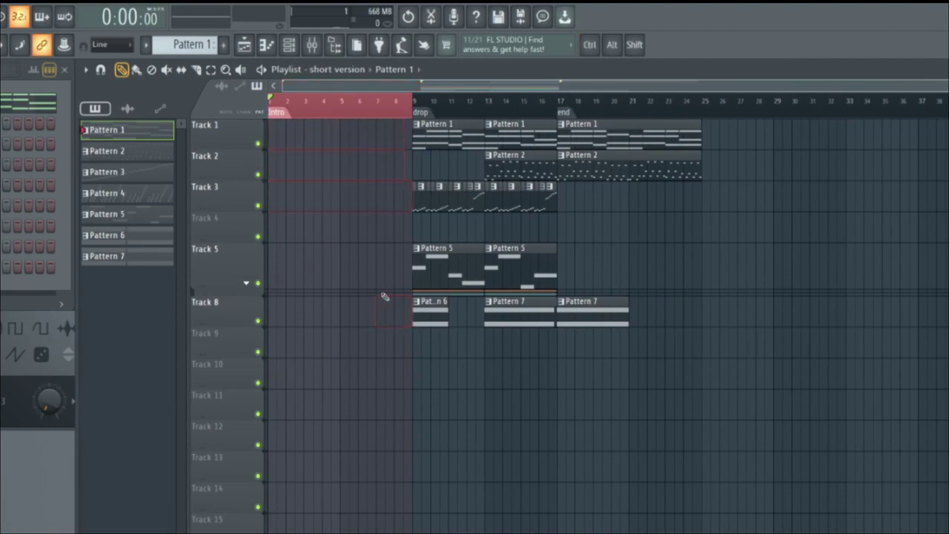
Step: Move all remaining clips so that they start at bar 1, and clear the selection
{"action": "key", "text": "ctrl+d"}
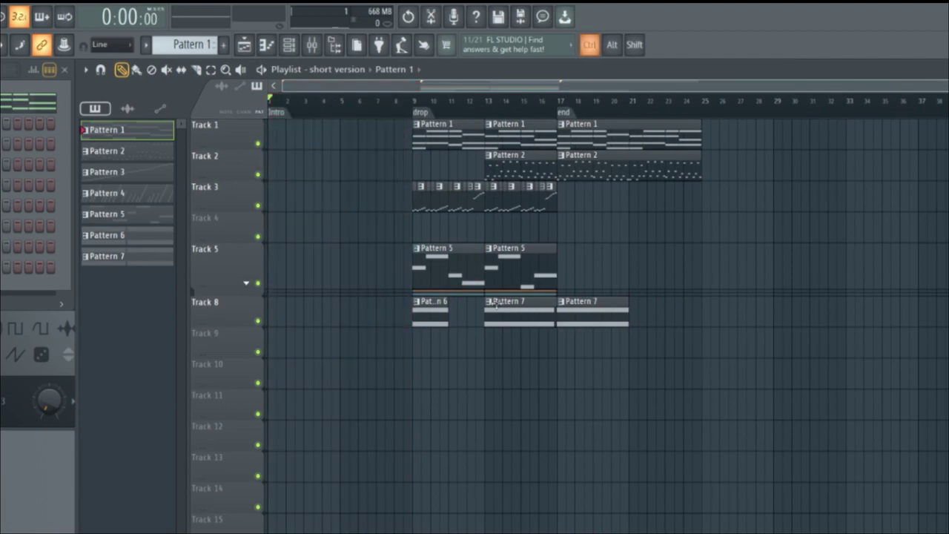
{"action": "key", "text": "ctrl+a"}
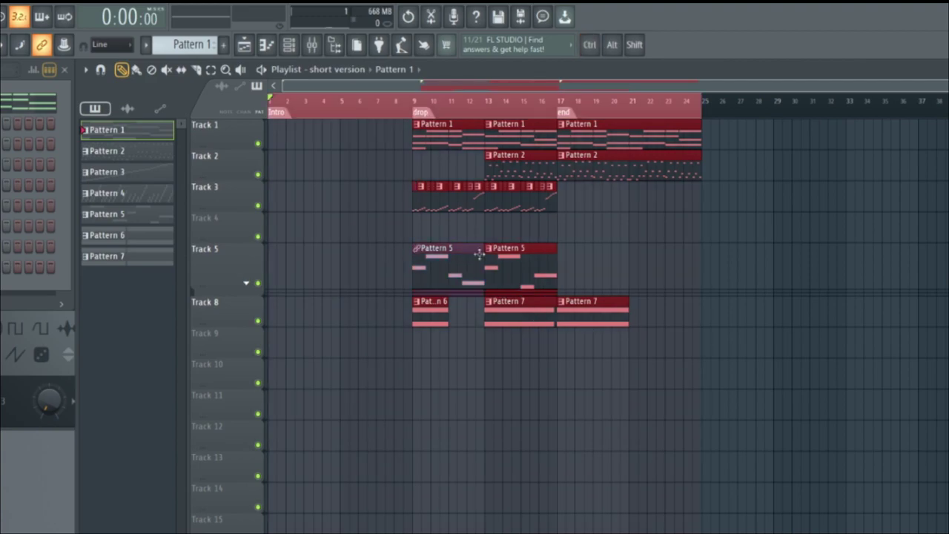
{"action": "left_click_drag", "start_coordinate": [538, 318], "coordinate": [302, 110]}
{"action": "double_click", "coordinate": [287, 112], "text": "ctrl"}
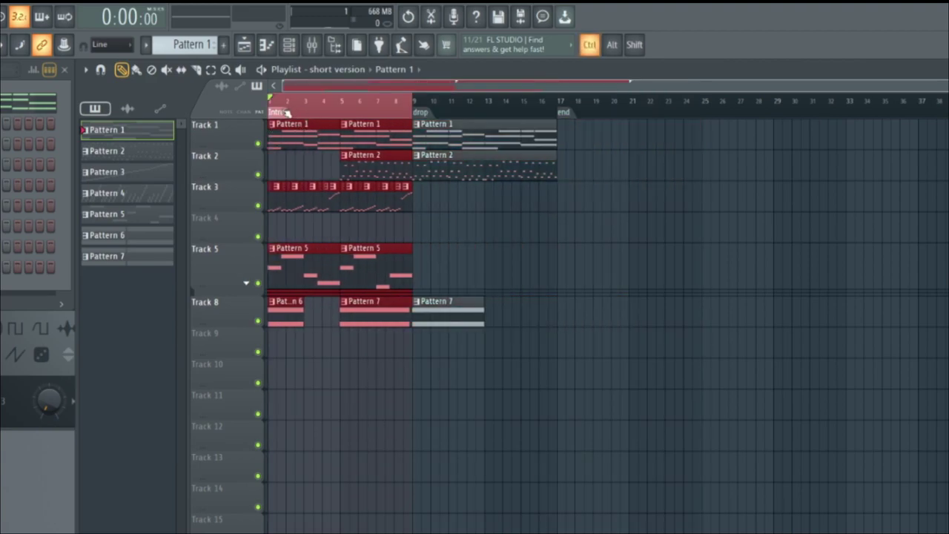
{"action": "key", "text": "ctrl+d"}
Step: Delete the "Intro" marker and move the "drop" marker to bar 1 and the "end" marker to bar 9
{"action": "right_click", "coordinate": [288, 113]}
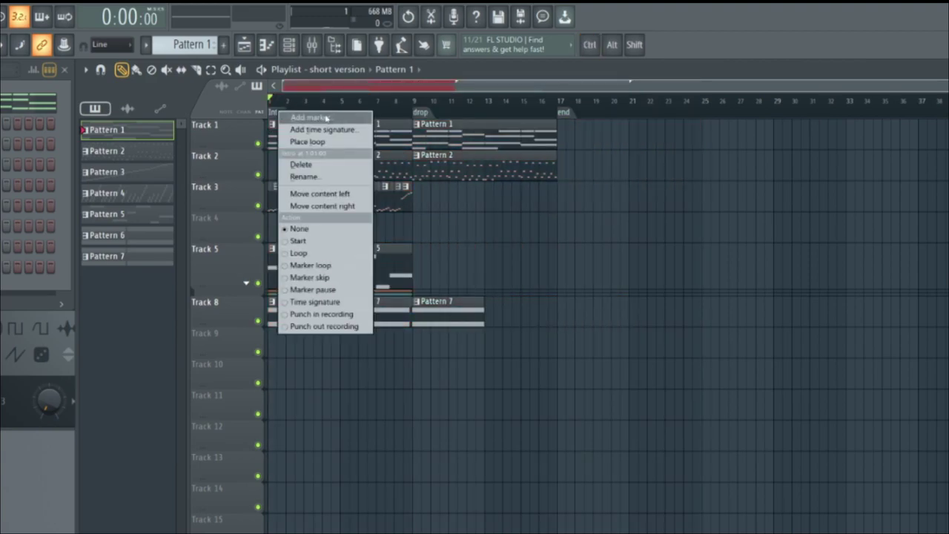
{"action": "left_click", "coordinate": [296, 163]}
{"action": "left_click_drag", "start_coordinate": [419, 111], "coordinate": [136, 109]}
{"action": "left_click_drag", "start_coordinate": [562, 112], "coordinate": [417, 112]}
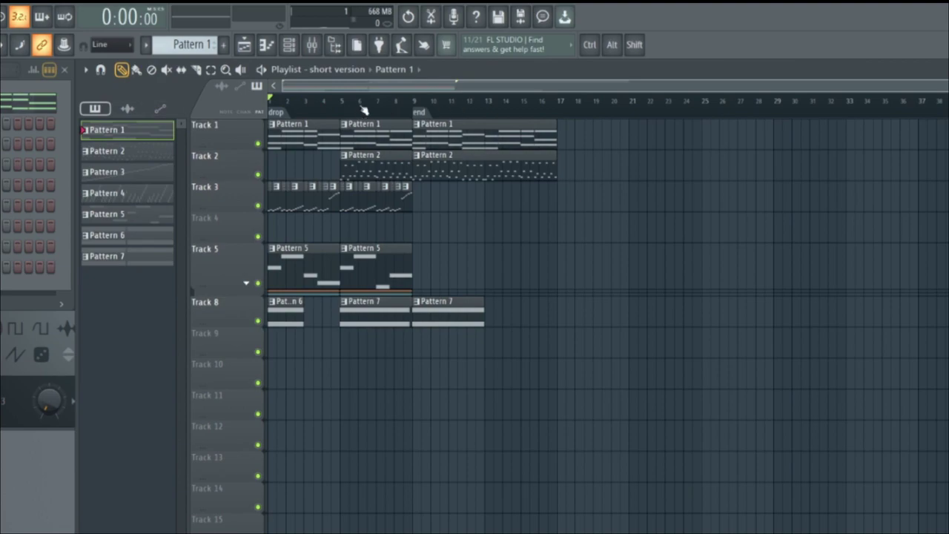
Step: Keep the short version arrangement open, set the playhead near the start of the drop and play the song
{"action": "left_click", "coordinate": [350, 70]}
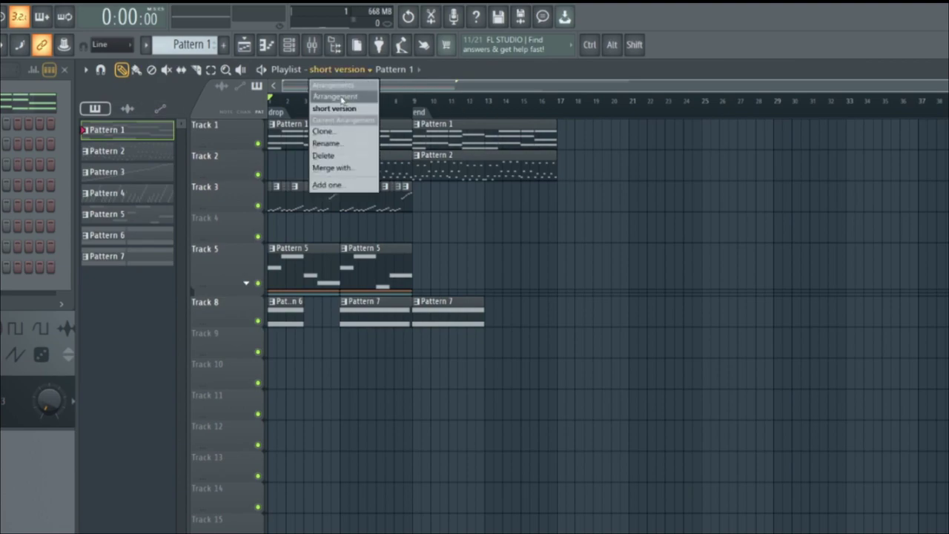
{"action": "left_click", "coordinate": [340, 89]}
{"action": "scroll", "coordinate": [342, 100], "scroll_direction": "down", "scroll_amount": 1}
{"action": "key", "text": "space"}
{"action": "left_click", "coordinate": [324, 111]}
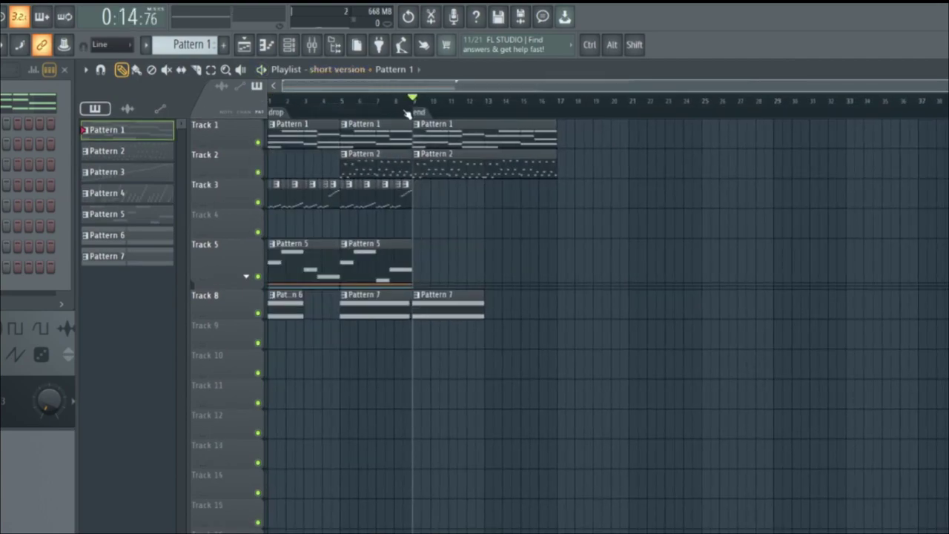
{"action": "left_click_drag", "start_coordinate": [416, 104], "coordinate": [339, 105]}
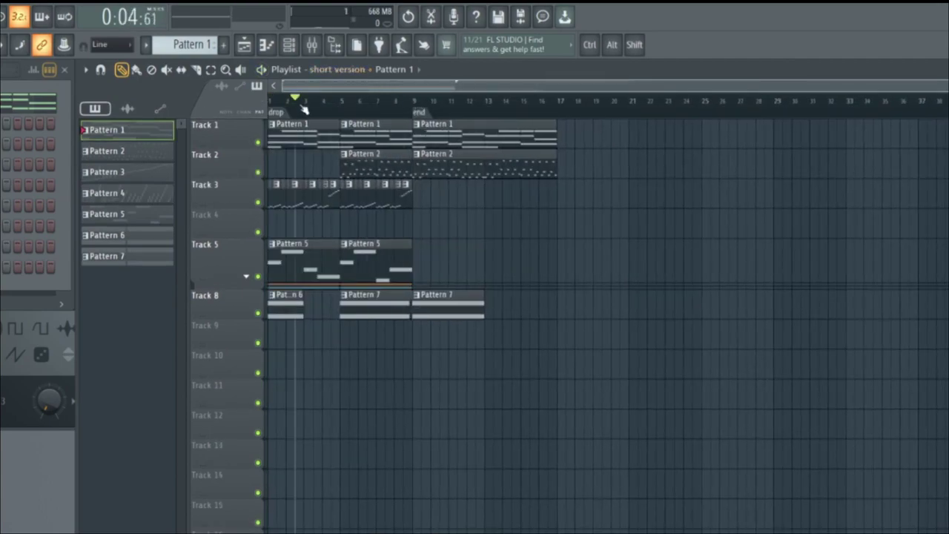
{"action": "key", "text": "space"}
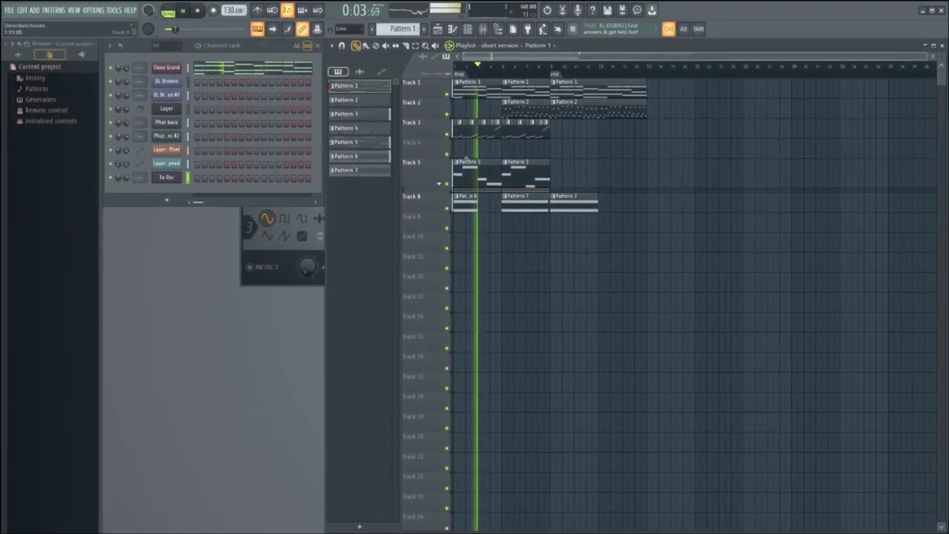
Step: Expand the Track 5 group to show the Layer modulation automation clips on Tracks 6 and 7 during playback
{"action": "scroll", "coordinate": [467, 158], "scroll_direction": "up", "scroll_amount": 4}
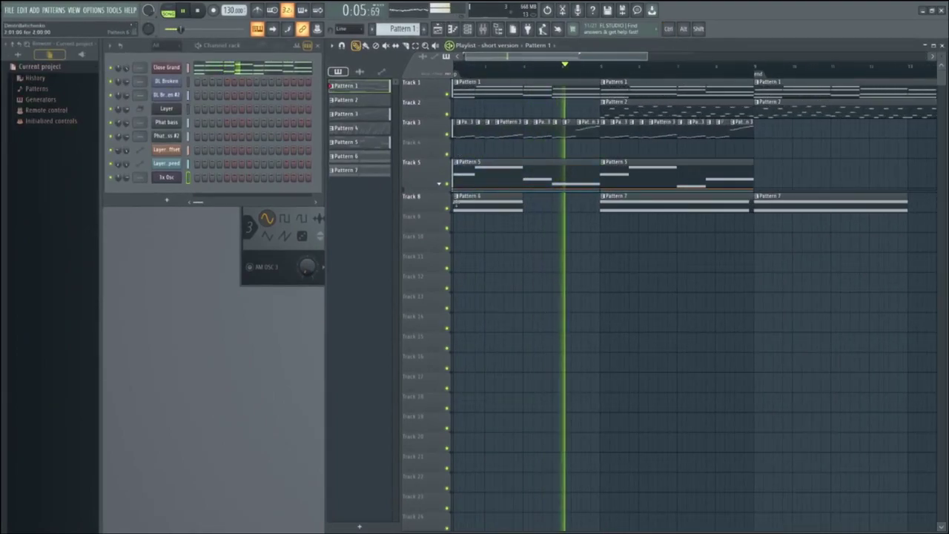
{"action": "left_click", "coordinate": [439, 184]}
{"action": "scroll", "coordinate": [474, 265], "scroll_direction": "down", "scroll_amount": 2}
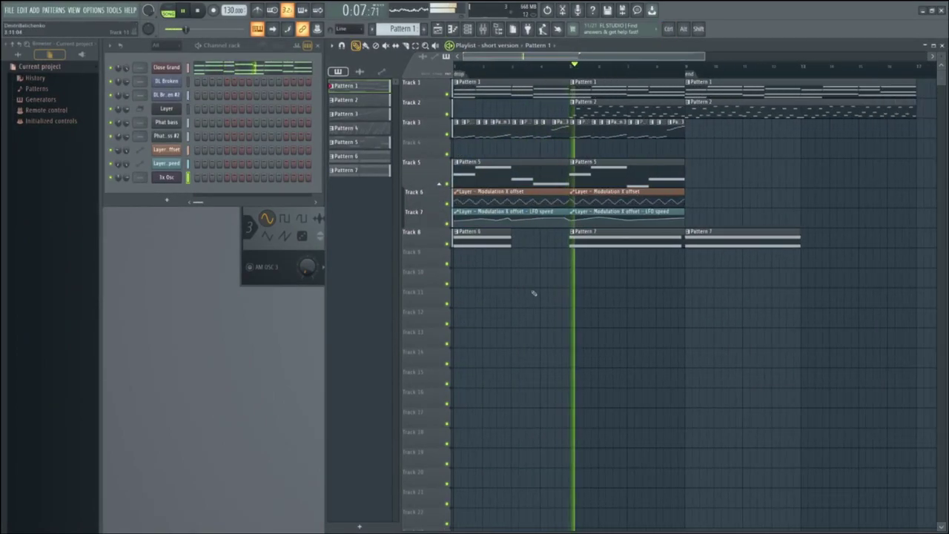